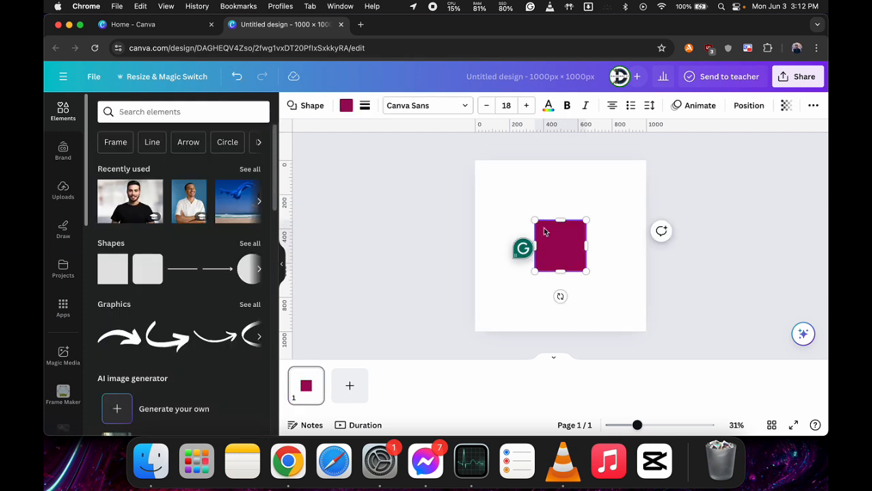
Enlarge the maroon square into a large block covering most of the page with an even white margin at the sides.
left_click_drag(538, 218, 492, 184)
left_click_drag(585, 272, 633, 308)
left_click_drag(490, 184, 488, 177)
left_click(685, 268)
Search the elements library for "drip" and limit the results to graphics.
left_click(164, 114)
type("dr")
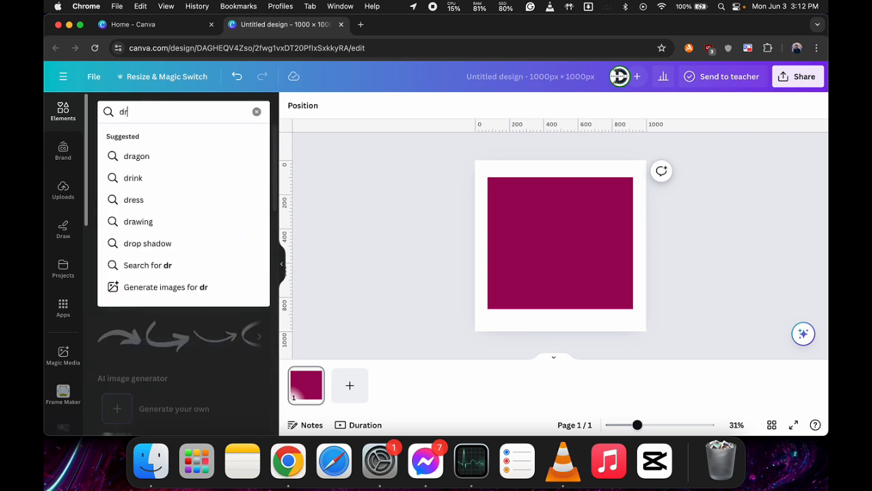
type("ip")
key("Return")
left_click(137, 137)
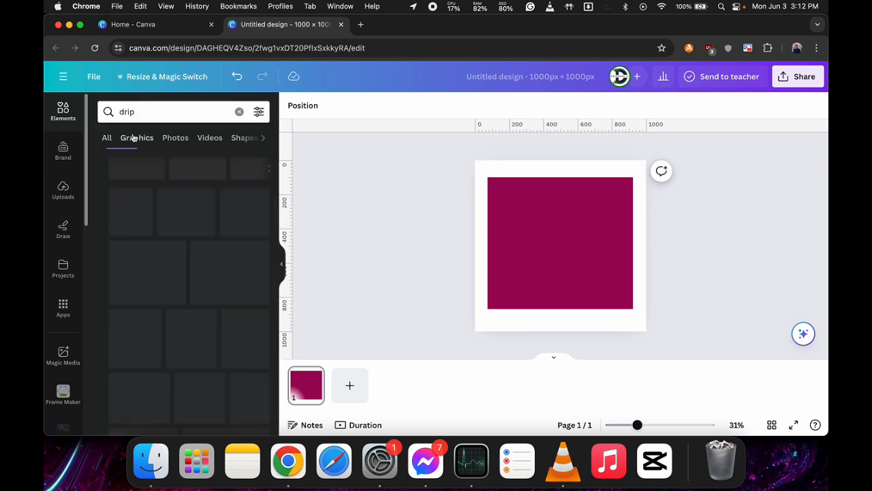
Browse the drip graphics and add the wide black dripping border to the page.
scroll(178, 291, "down", 10)
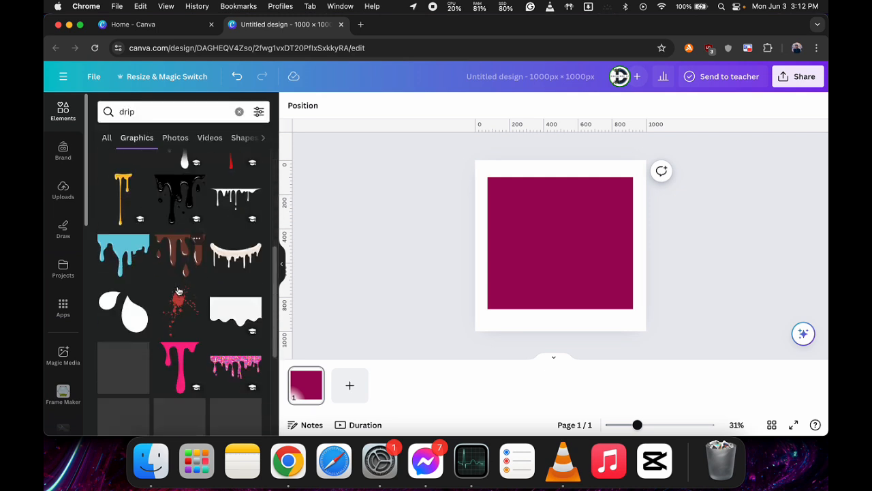
scroll(178, 291, "down", 5)
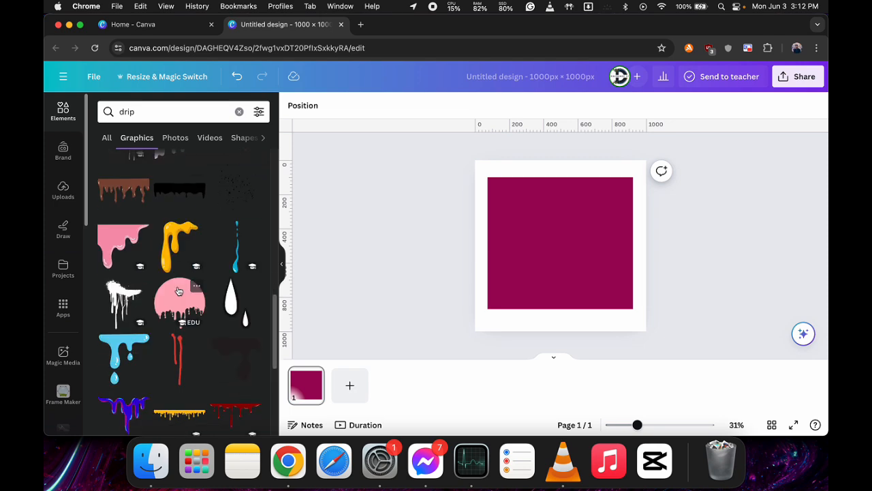
scroll(177, 291, "down", 8)
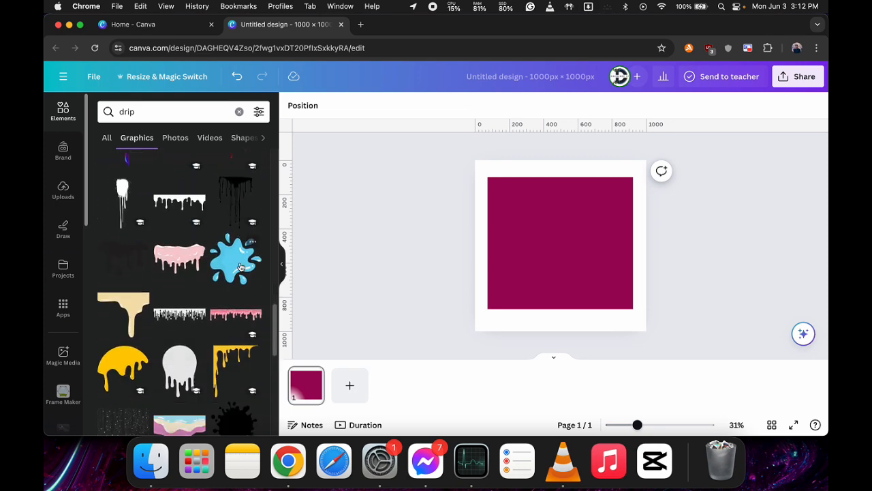
scroll(241, 268, "down", 8)
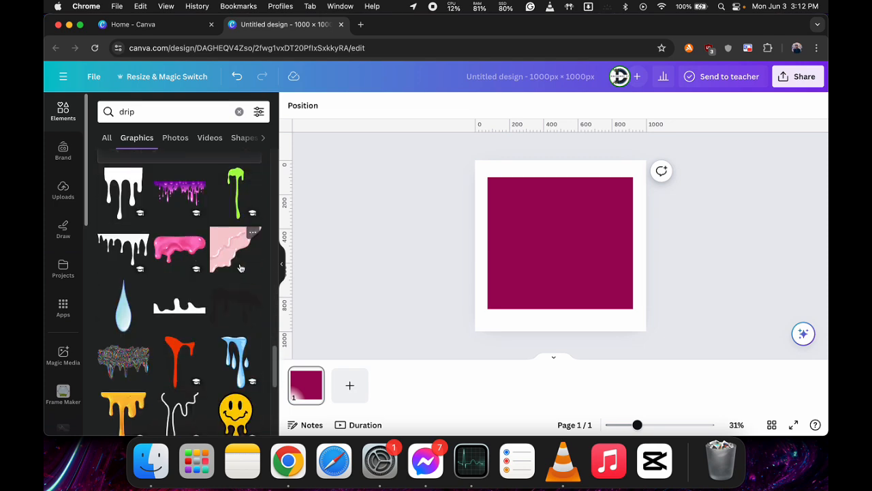
scroll(240, 267, "down", 8)
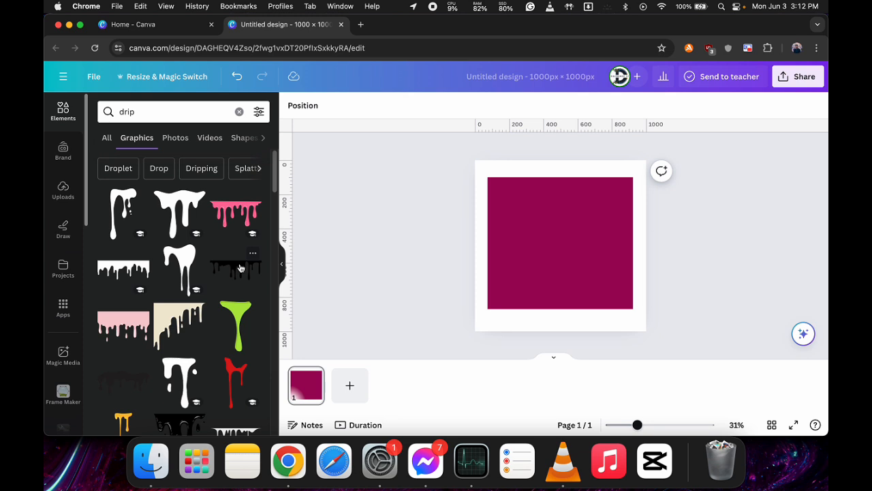
left_click(240, 268)
Stretch the black drip graphic across the full width of the maroon block and place it across the middle.
left_click_drag(595, 260, 633, 274)
left_click_drag(516, 230, 487, 219)
left_click_drag(584, 245, 584, 253)
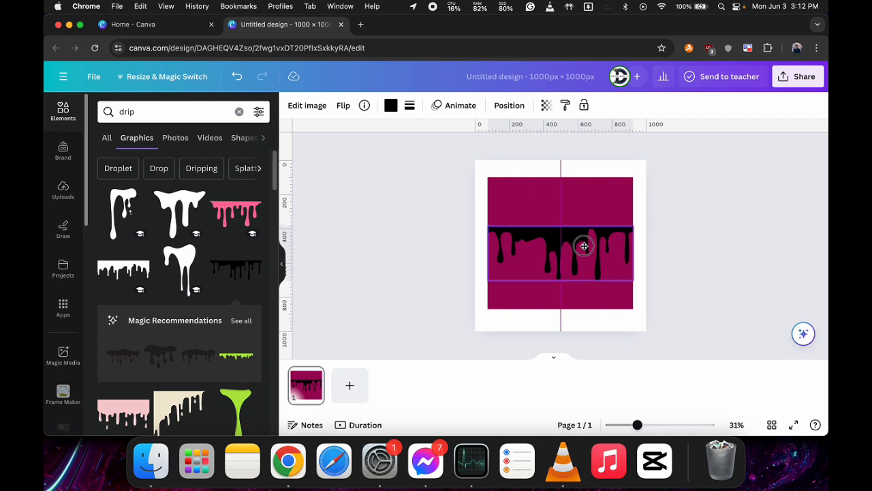
Recolor the drip graphic white.
left_click(391, 105)
left_click(103, 283)
left_click(402, 233)
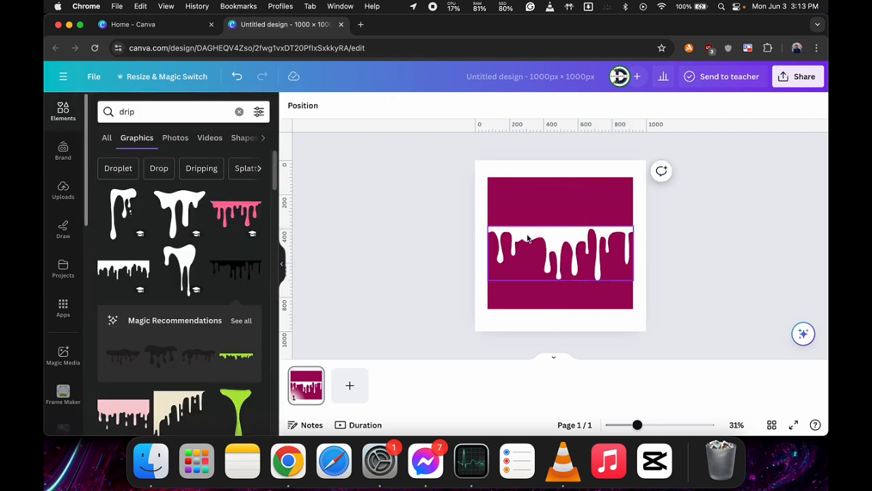
Widen the white drip graphic slightly so it fully covers the left edge of the maroon block.
left_click(559, 235)
scroll(559, 233, "up", 5)
left_click_drag(437, 220, 436, 218)
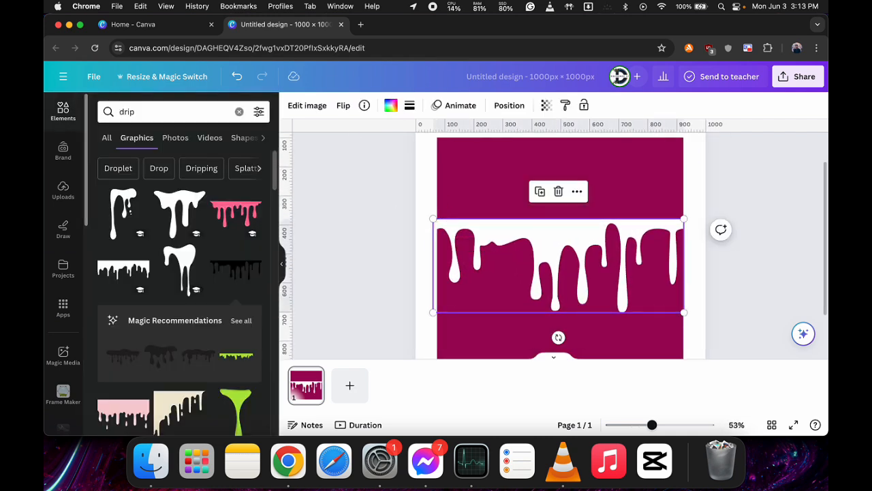
left_click(695, 249)
scroll(695, 249, "down", 5)
Download the design as a PNG and upload the downloaded file back into the image uploads.
left_click(798, 76)
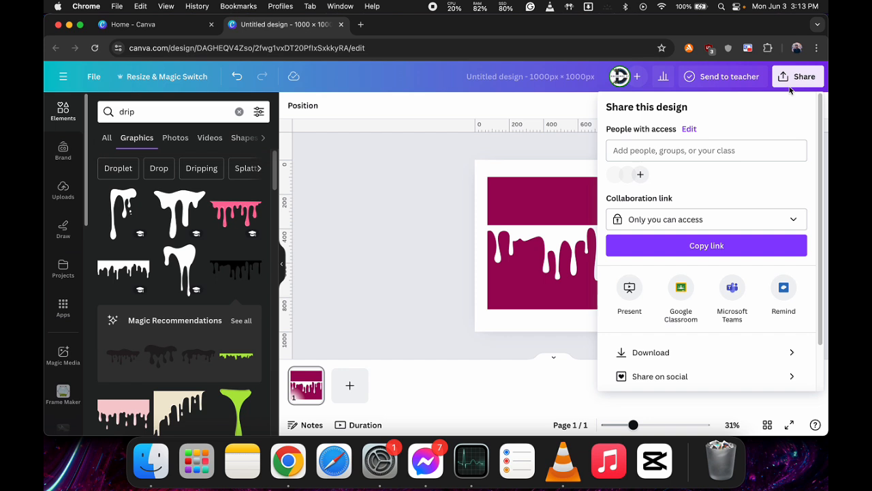
left_click(637, 351)
left_click(707, 301)
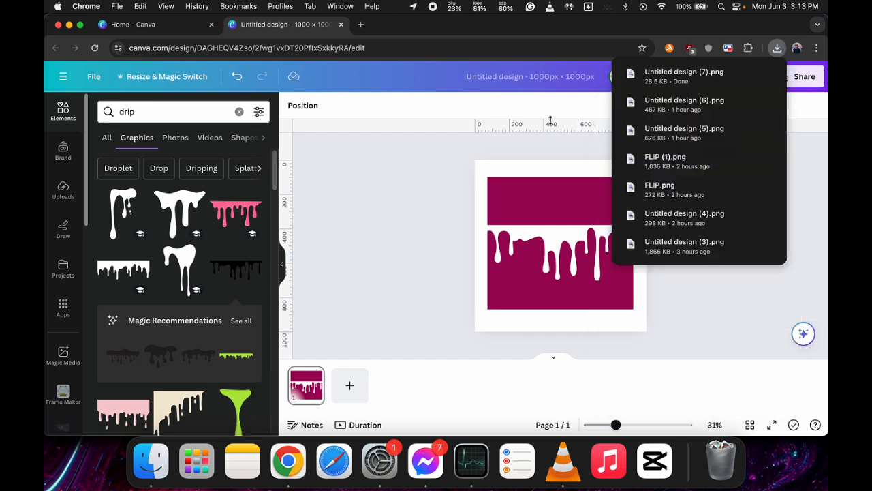
left_click(777, 49)
left_click_drag(697, 96, 212, 248)
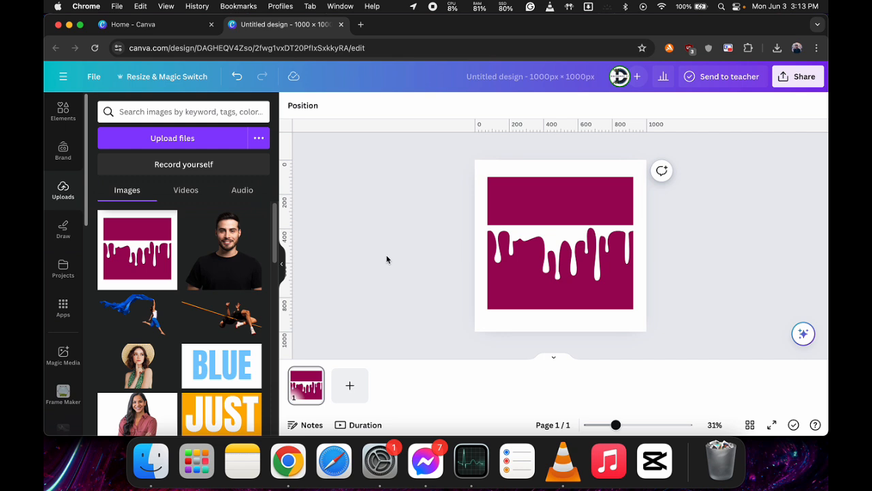
Clear everything from the page and set its background color to orange.
left_click(310, 392)
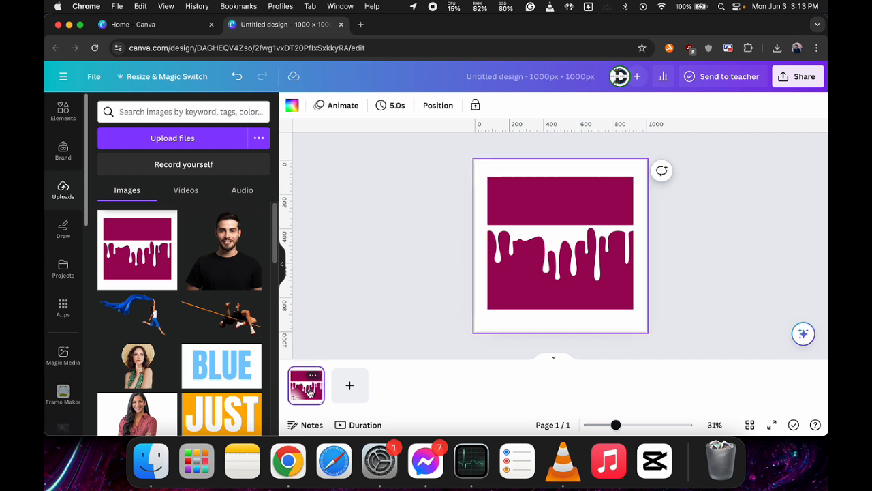
key("Delete")
left_click(292, 105)
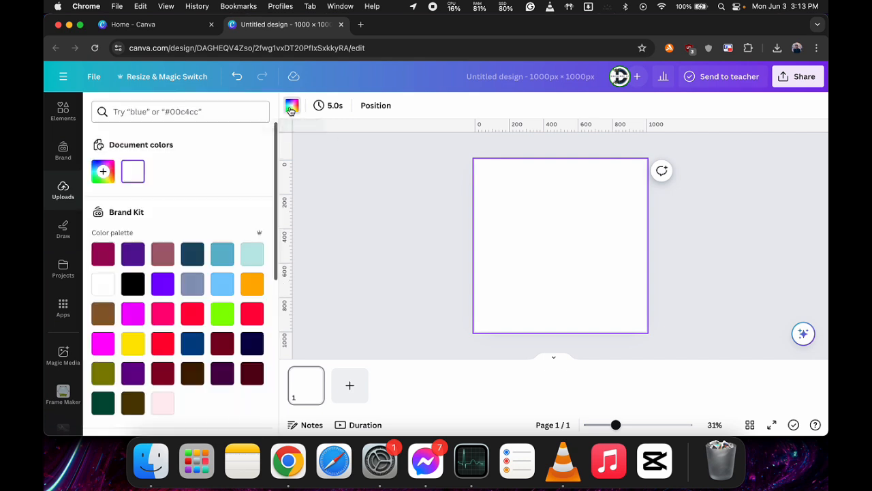
left_click(261, 289)
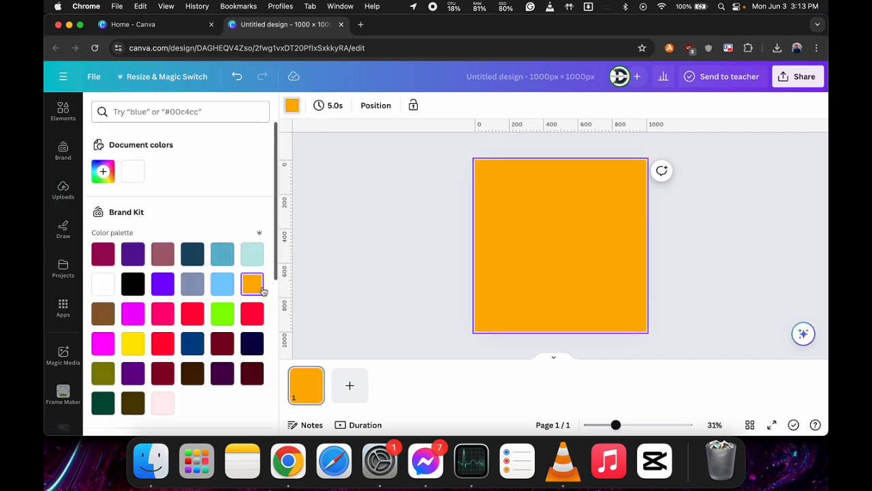
Place the uploaded maroon drip image on the page and enlarge it to fill the whole page.
left_click(53, 199)
left_click(137, 249)
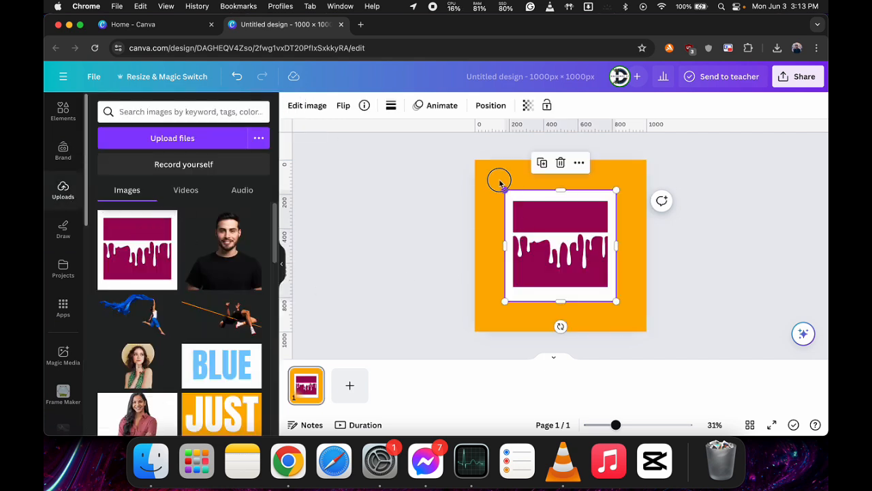
left_click_drag(499, 181, 471, 153)
left_click_drag(614, 299, 650, 323)
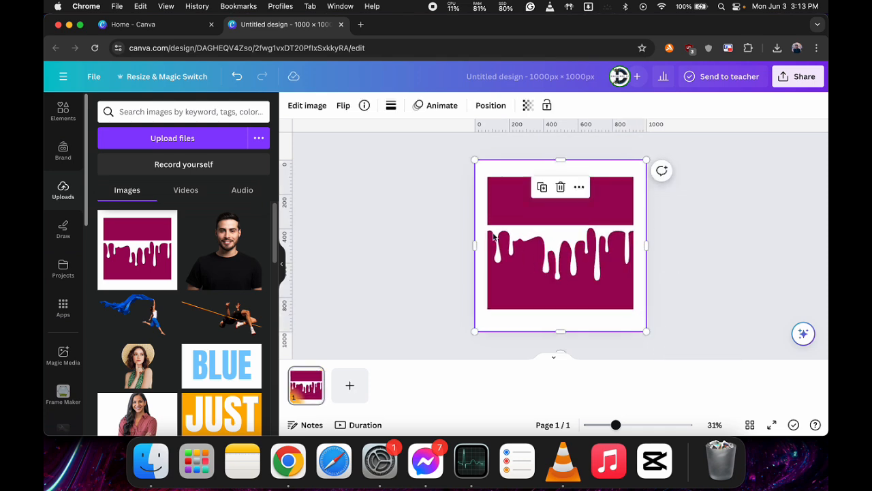
Remove the image's background and crop off the solid maroon band above the drips.
left_click(307, 105)
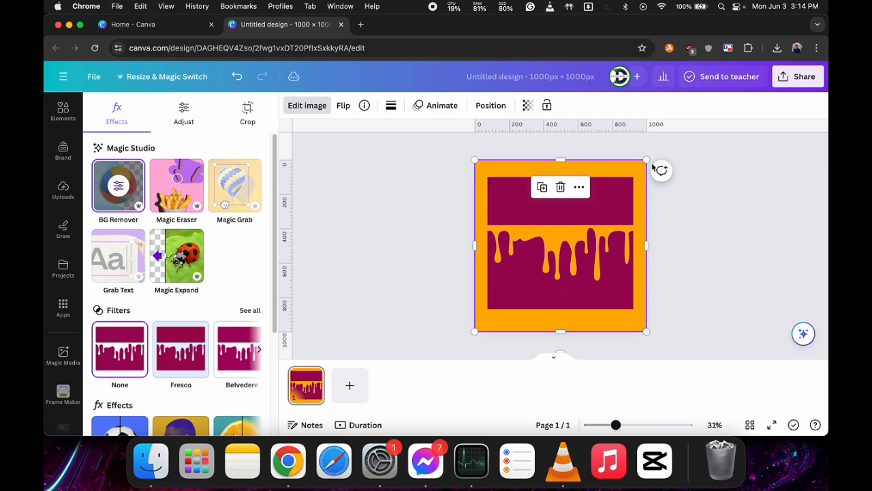
left_click_drag(562, 161, 565, 228)
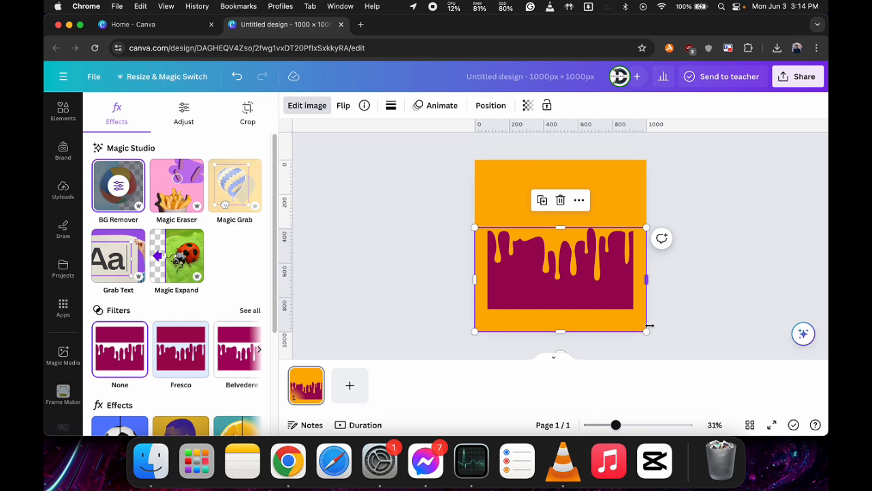
Scale the cropped drip image down to about three quarters of the page width and position it near the page center.
left_click_drag(646, 332, 619, 312)
left_click_drag(538, 267, 548, 261)
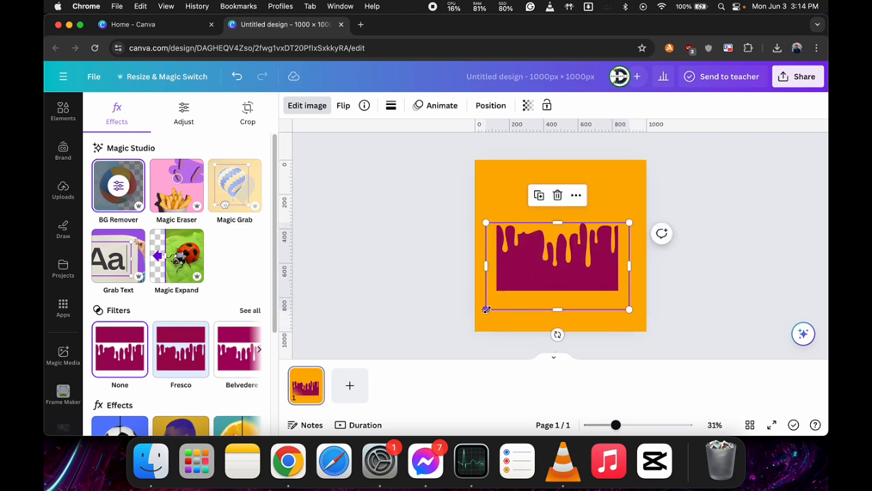
left_click_drag(487, 310, 496, 298)
left_click_drag(584, 272, 561, 268)
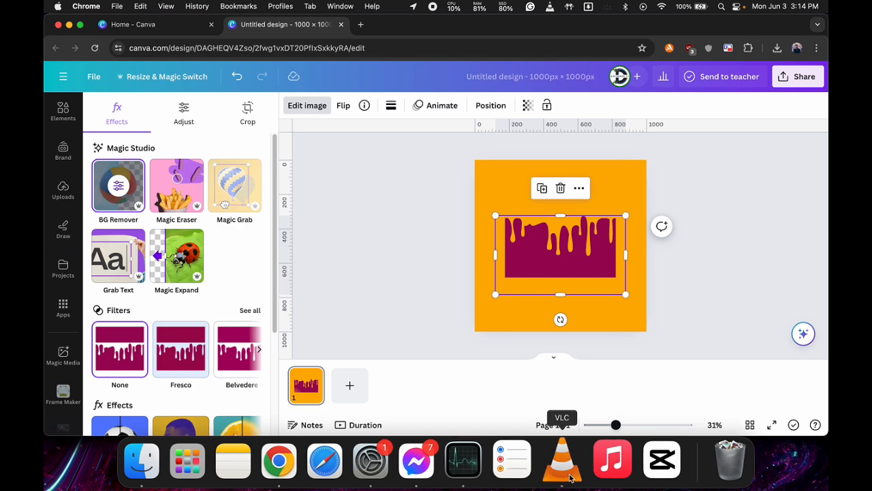
left_click(595, 251)
left_click_drag(568, 253, 571, 258)
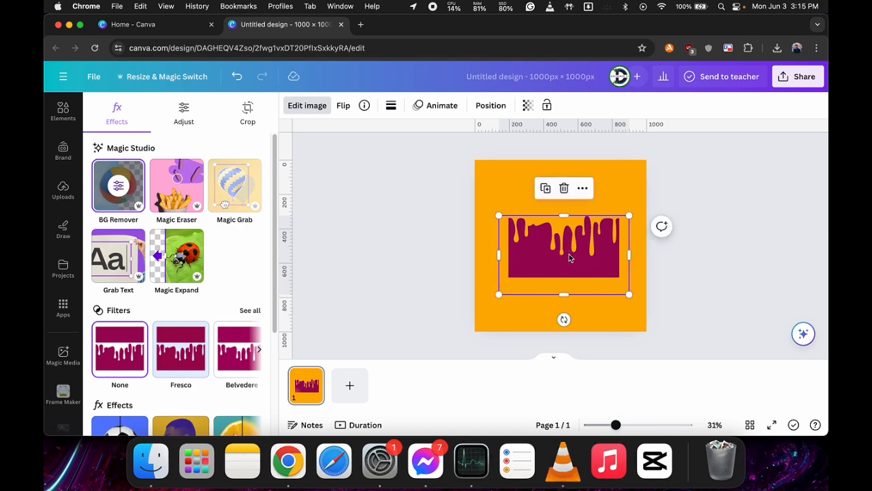
Apply the Cherry duotone effect to the drip image with both highlights and shadows set to white (#FFFFFF).
scroll(182, 336, "down", 3)
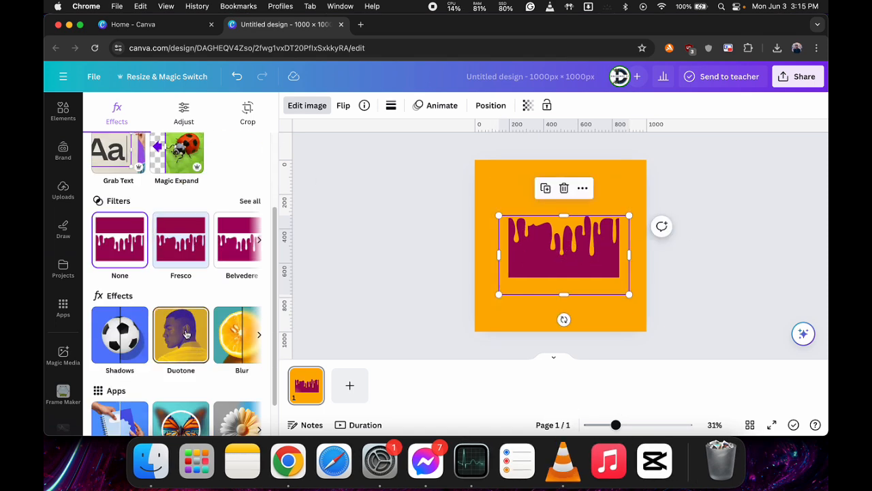
left_click(183, 336)
left_click(176, 224)
left_click(252, 281)
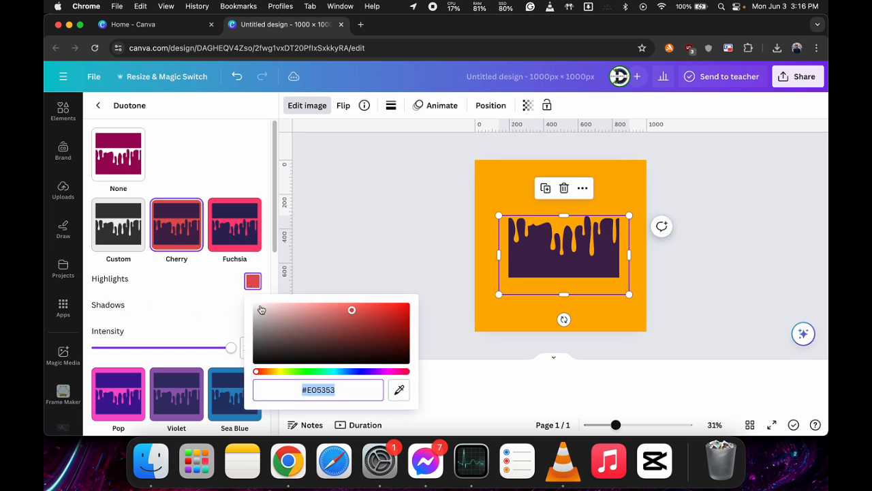
left_click_drag(350, 307, 226, 311)
left_click(253, 307)
left_click_drag(361, 364, 236, 323)
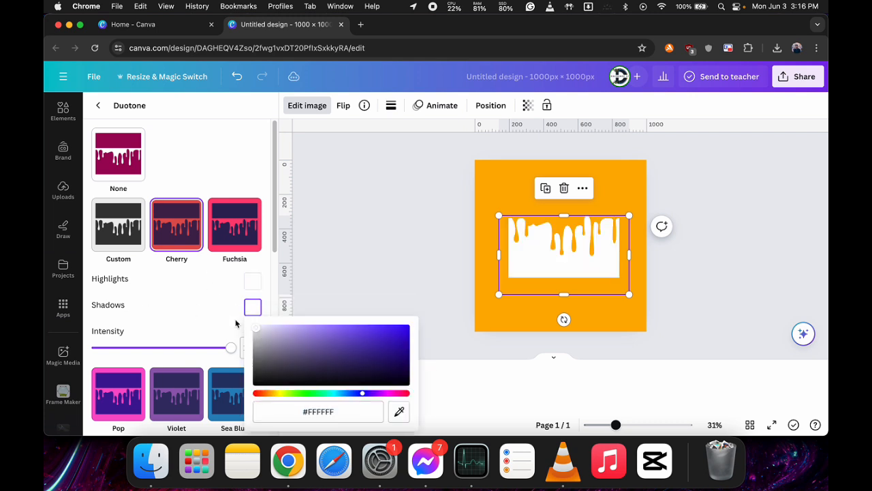
left_click(216, 319)
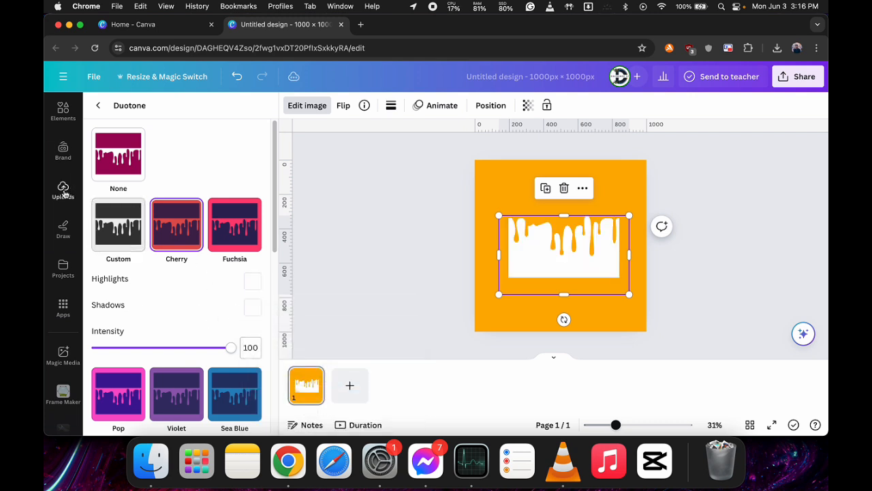
Add a rectangle shape to the page and fill it with white.
left_click(63, 109)
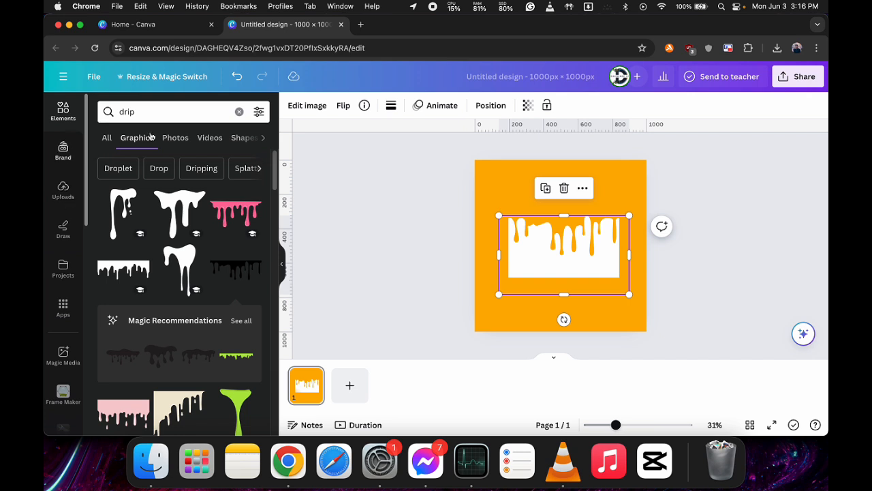
double_click(160, 111)
type("re")
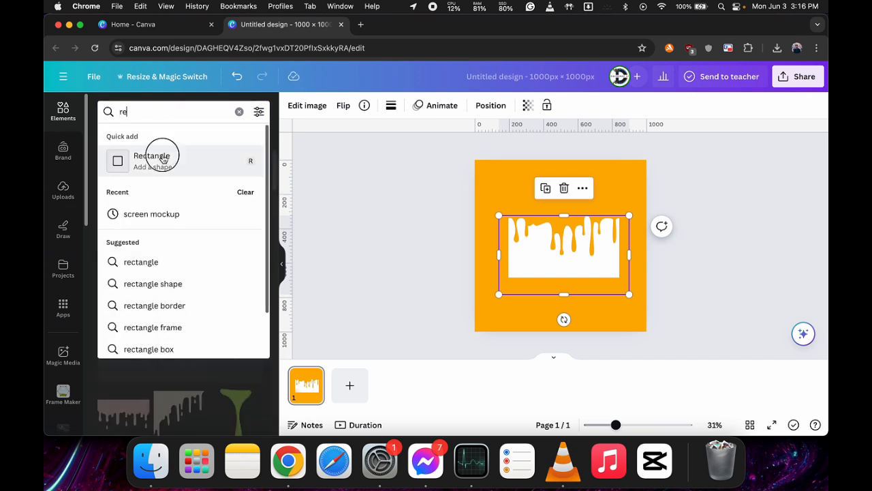
left_click(154, 159)
left_click(574, 211)
left_click(560, 246)
left_click(346, 105)
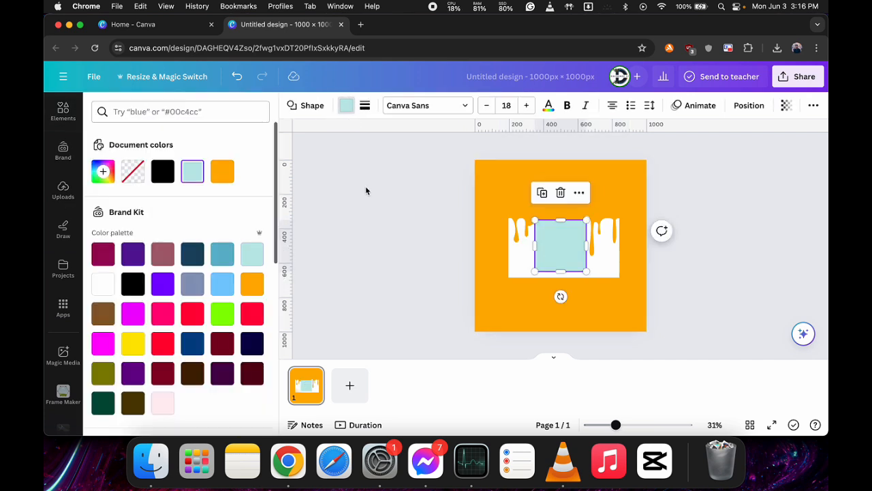
left_click(111, 282)
Fit the white rectangle against the drip shape's left side, with its bottom aligned, and extend it outward past the page edge.
left_click_drag(553, 245, 475, 255)
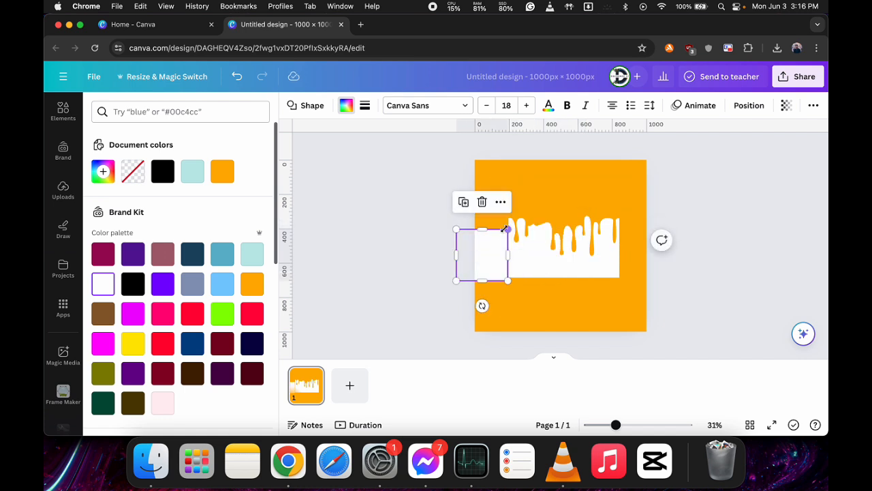
left_click(496, 262)
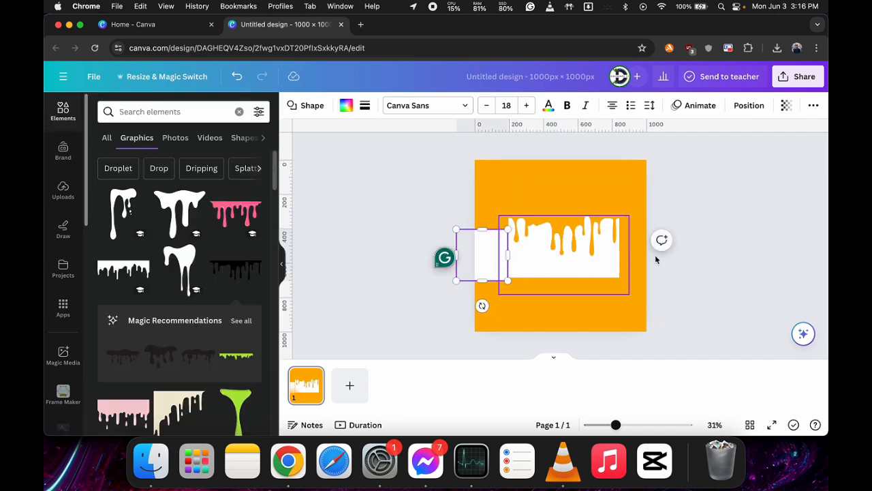
left_click(688, 255)
scroll(504, 255, "up", 3)
left_click_drag(460, 253, 459, 252)
left_click_drag(480, 212, 479, 221)
left_click(372, 204)
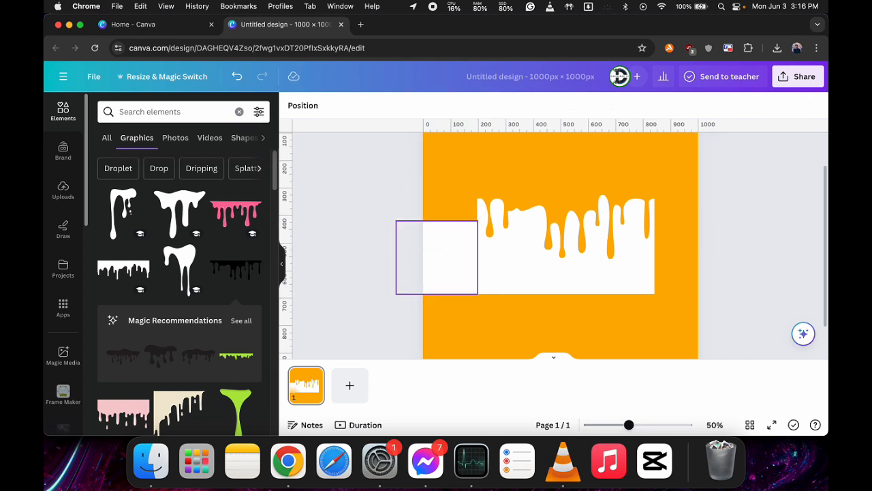
left_click(442, 258)
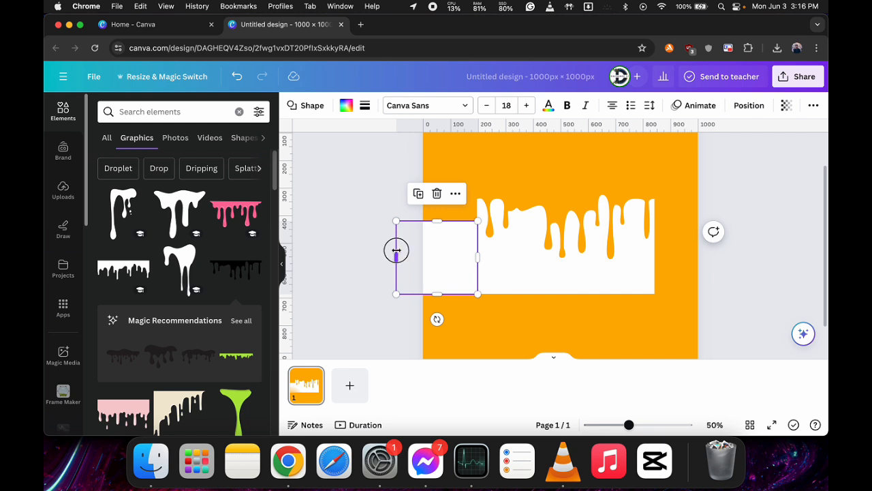
left_click_drag(396, 250, 376, 249)
Duplicate the white rectangle and place the copy flush against the right side of the drip shape.
left_click(405, 194)
left_click_drag(444, 263, 703, 259)
left_click_drag(692, 220, 690, 240)
left_click_drag(641, 253, 691, 219)
left_click(761, 202)
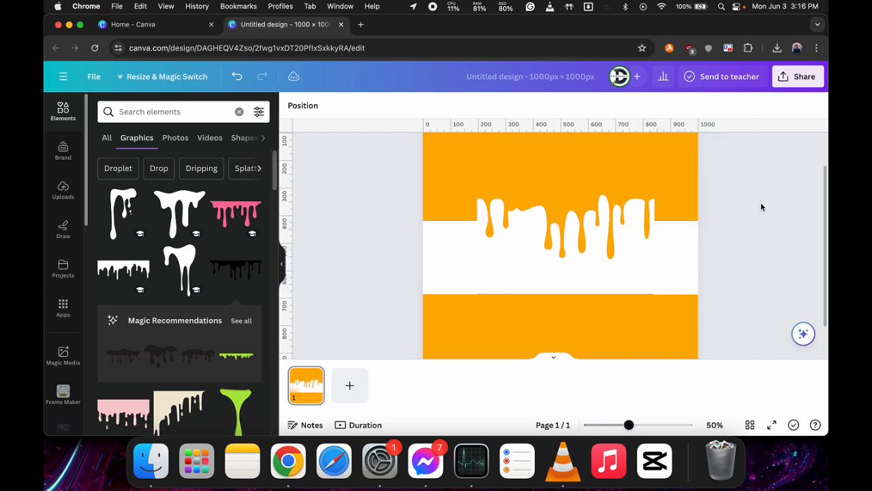
Group the white drip shape with its two side rectangles, and shrink and reposition the group so it spans the page's middle.
scroll(761, 209, "down", 3)
left_click_drag(634, 296, 501, 253)
right_click(501, 253)
left_click(579, 297)
left_click_drag(593, 235, 591, 232)
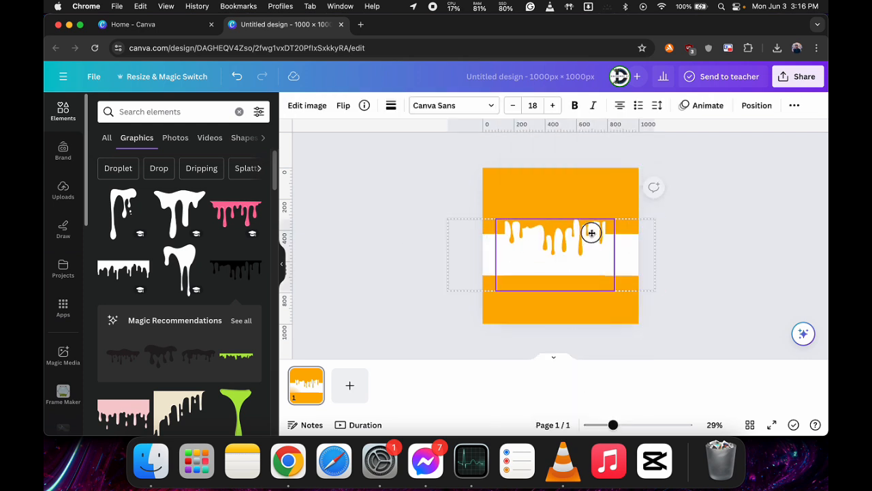
left_click_drag(451, 214, 464, 218)
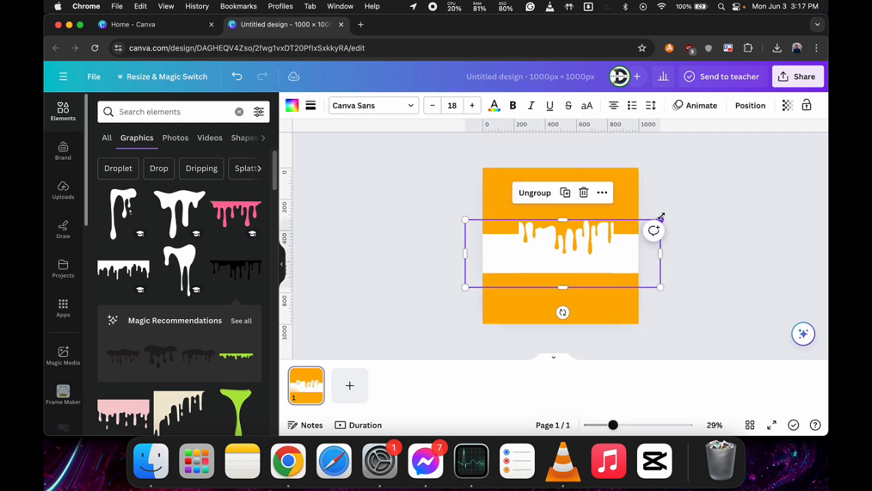
left_click_drag(660, 218, 653, 218)
left_click_drag(607, 244, 605, 240)
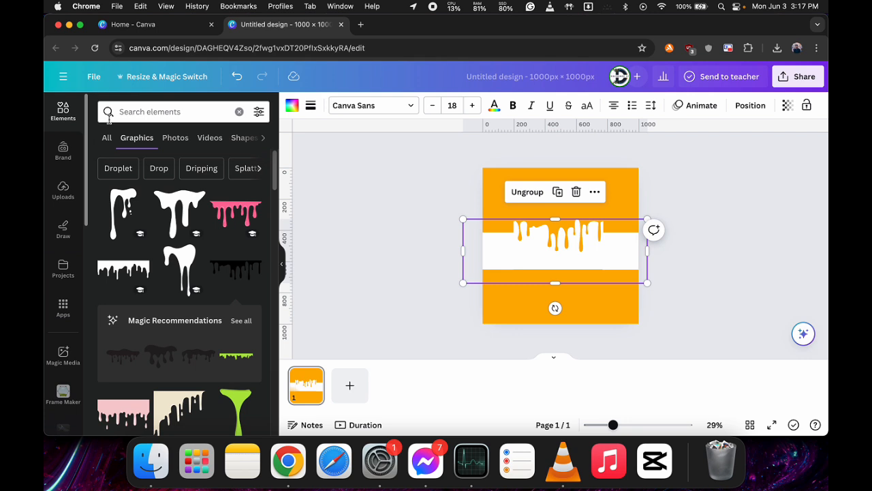
Search the graphics for "circle", refine the search to "3d circle", and add the glossy pink sphere to the page.
left_click(169, 112)
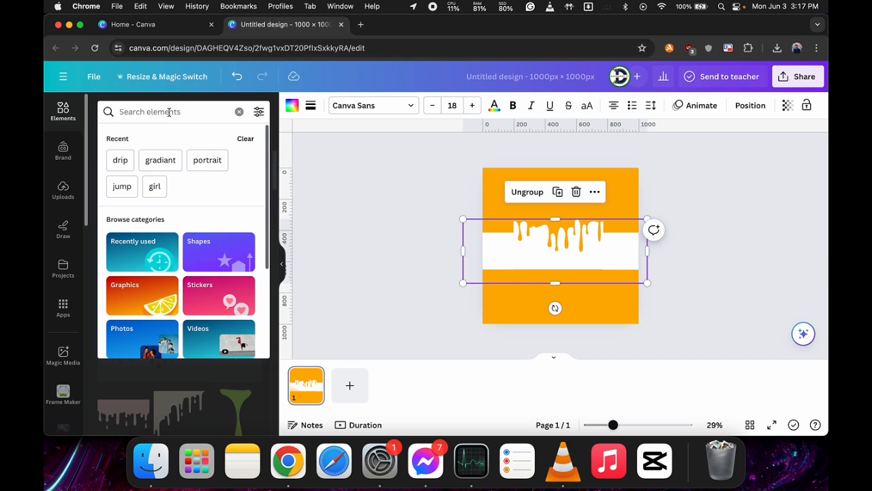
type("circle")
key("Return")
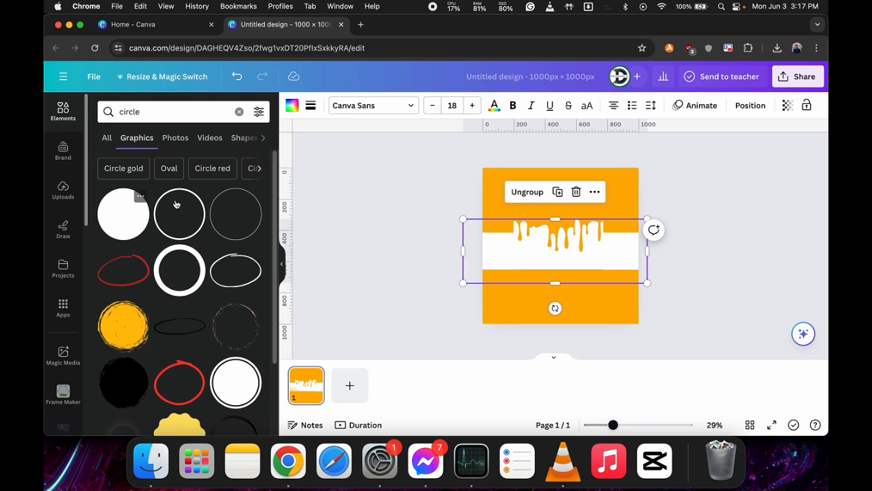
scroll(205, 265, "down", 10)
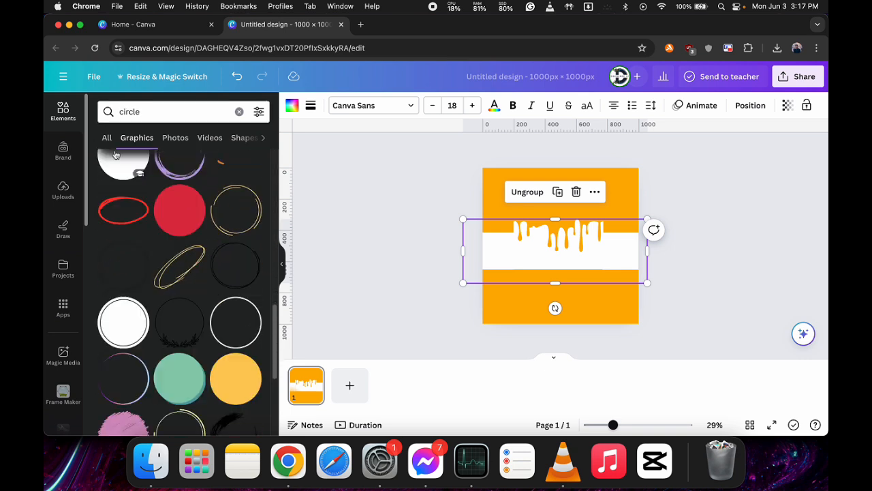
left_click(127, 116)
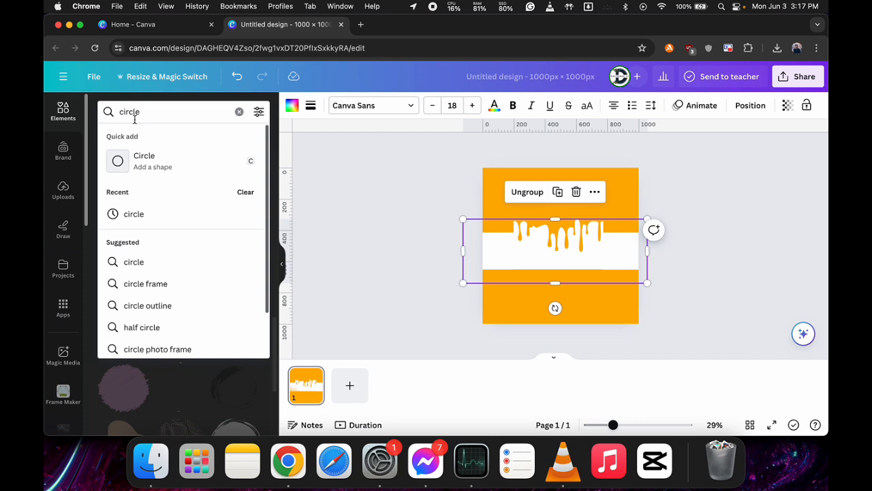
type("3d")
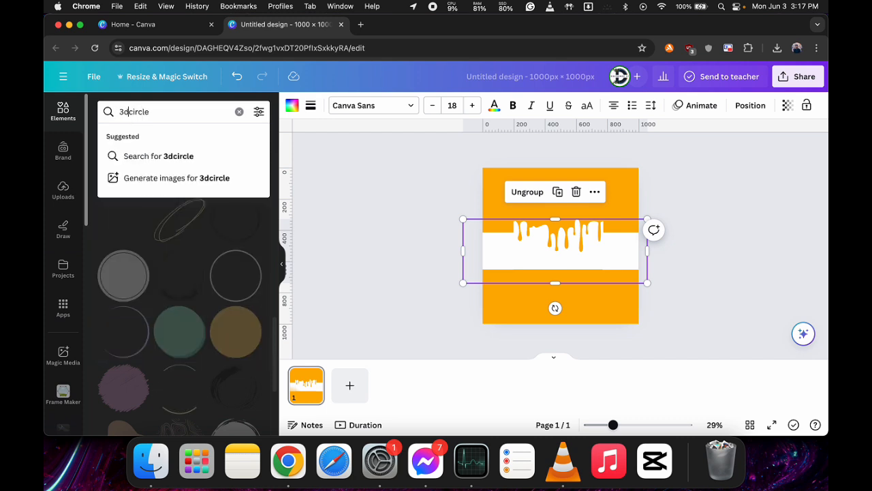
key("Return")
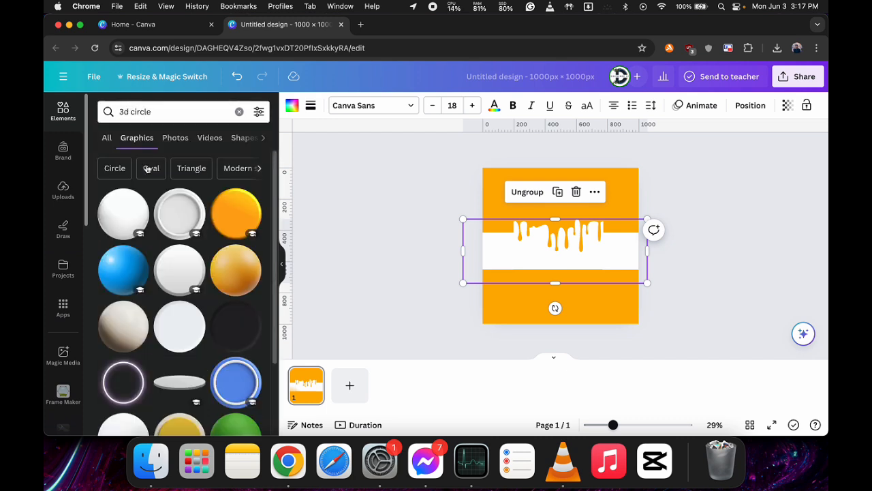
scroll(211, 240, "down", 10)
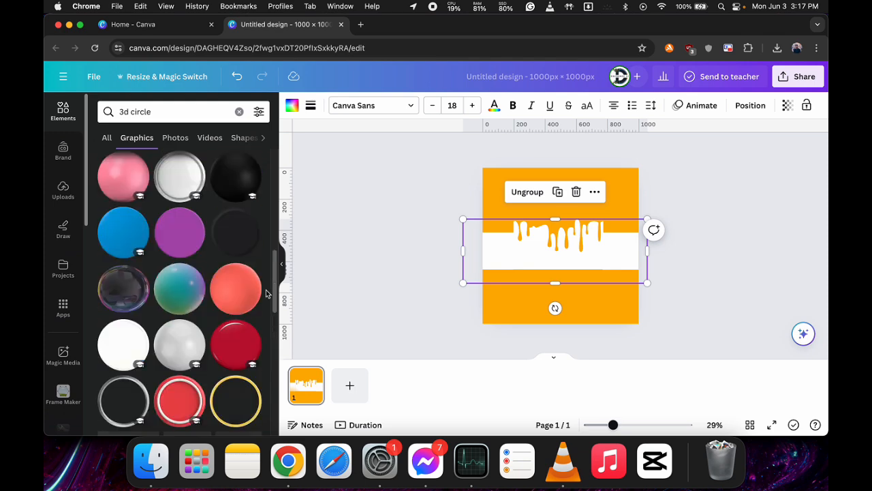
scroll(253, 301, "down", 10)
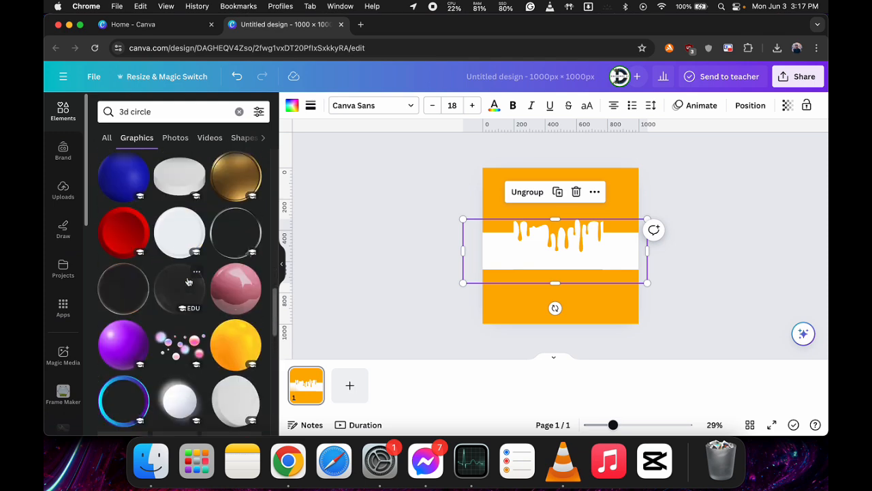
left_click(233, 289)
Send the pink sphere behind the white drip group.
right_click(568, 240)
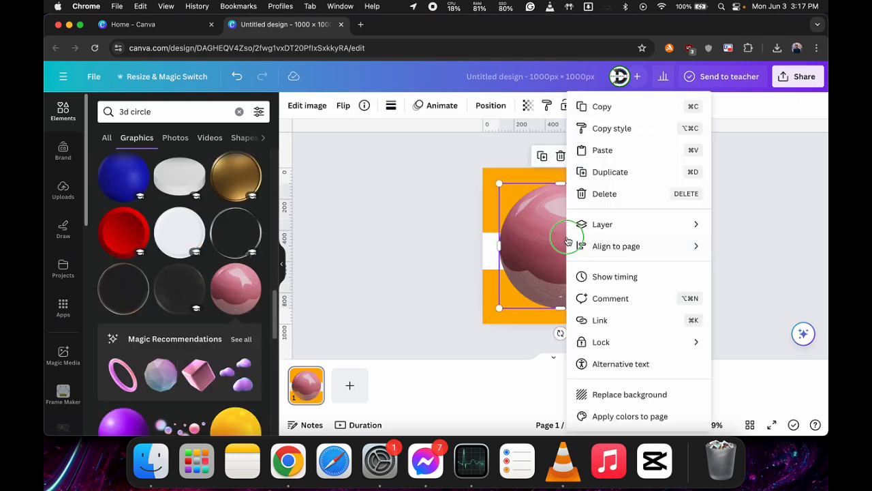
mouse_move(646, 228)
left_click(715, 288)
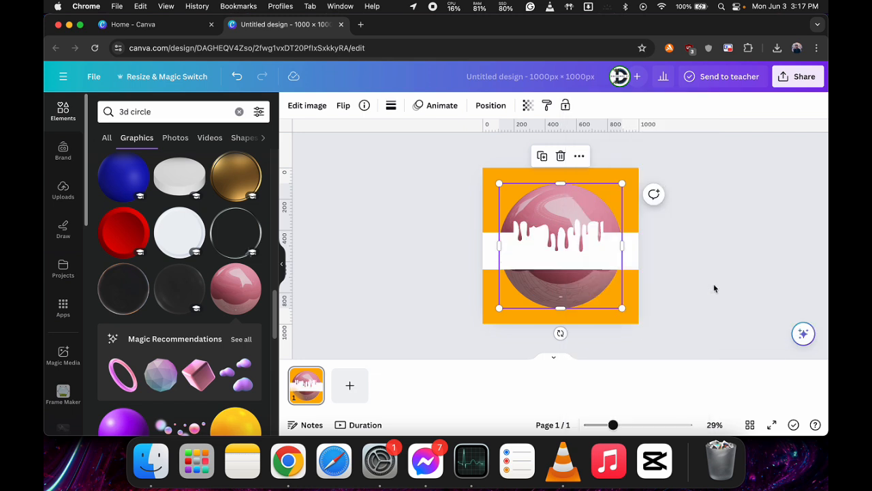
Scale the pink sphere down to about the drip shape's width and position its upper half above the drips.
left_click_drag(620, 186, 599, 207)
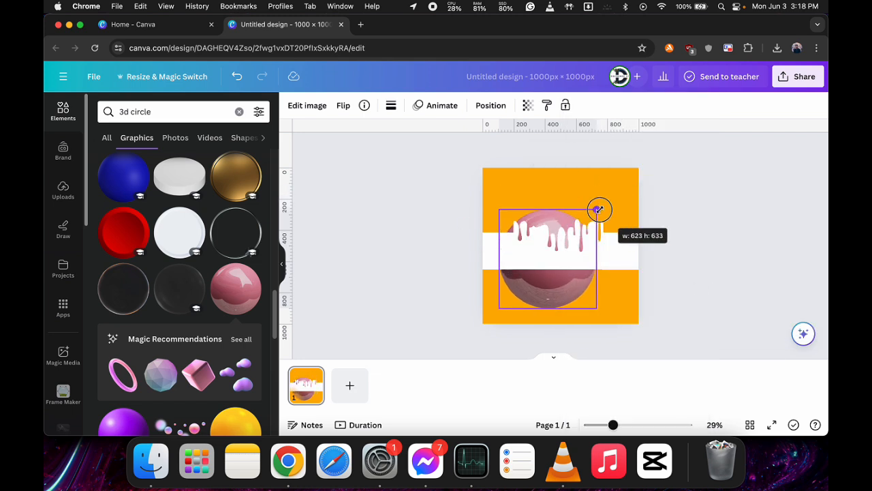
left_click_drag(555, 285, 566, 263)
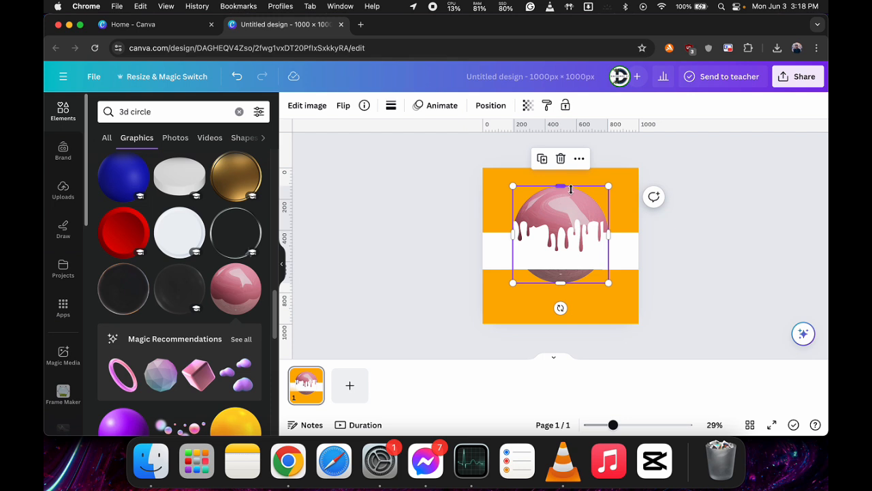
left_click_drag(607, 185, 599, 193)
left_click_drag(581, 228, 580, 212)
scroll(586, 210, "up", 5)
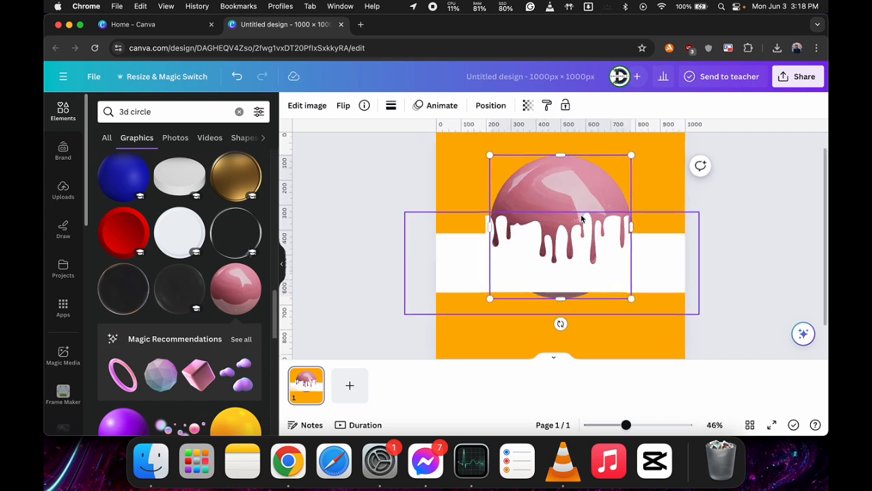
scroll(626, 166, "down", 2)
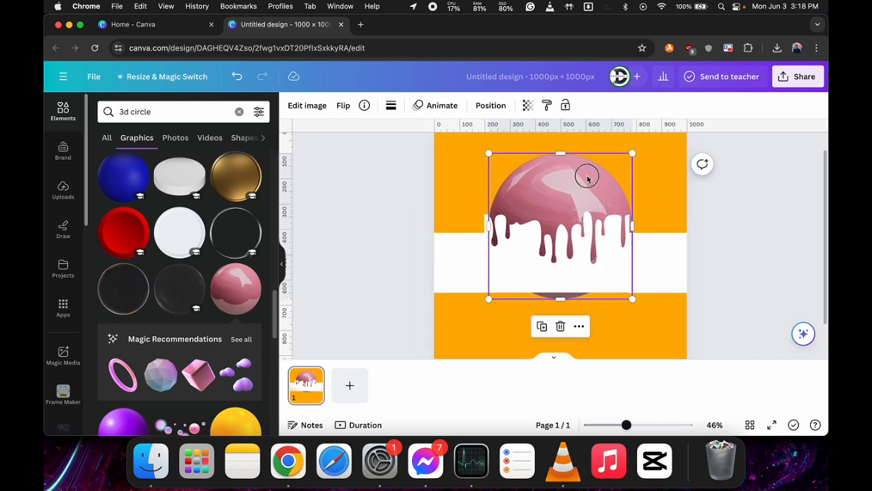
left_click_drag(587, 178, 585, 174)
left_click(789, 219)
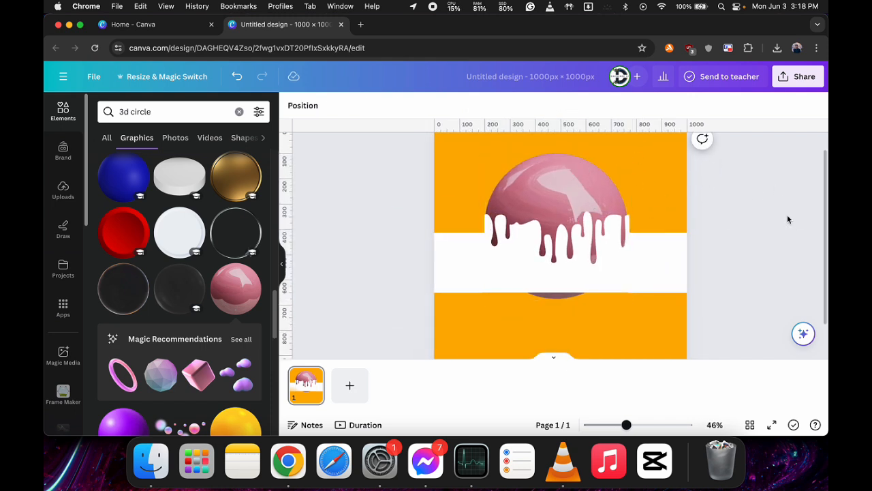
left_click(450, 259)
right_click(449, 259)
key("Escape")
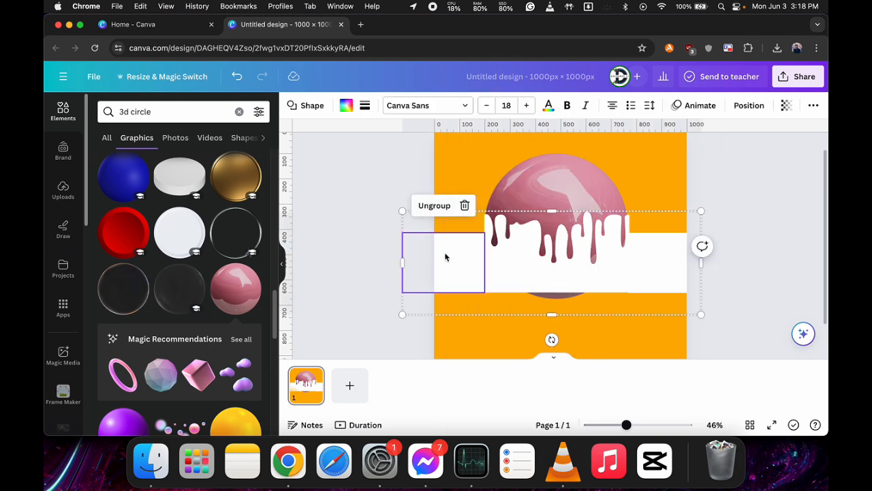
Add another rectangle shape to the page and fill it with white.
left_click(171, 112)
key("ctrl+a")
type("re")
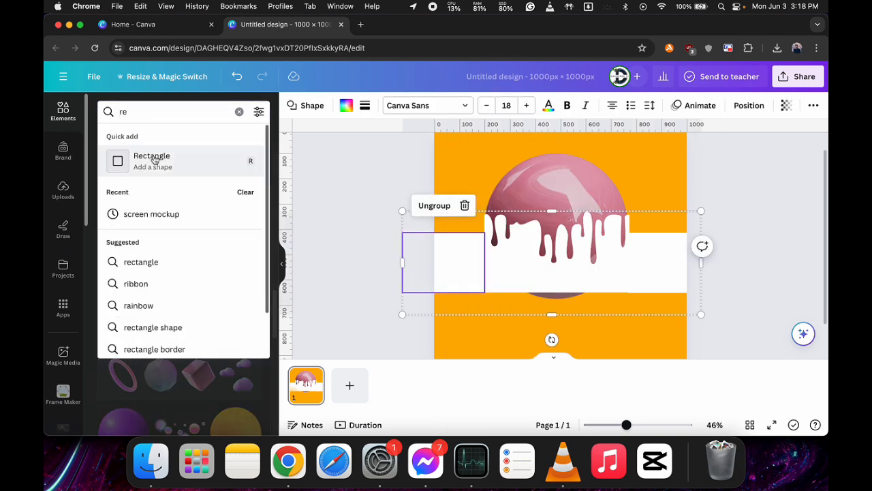
left_click(136, 157)
left_click(346, 105)
left_click(103, 284)
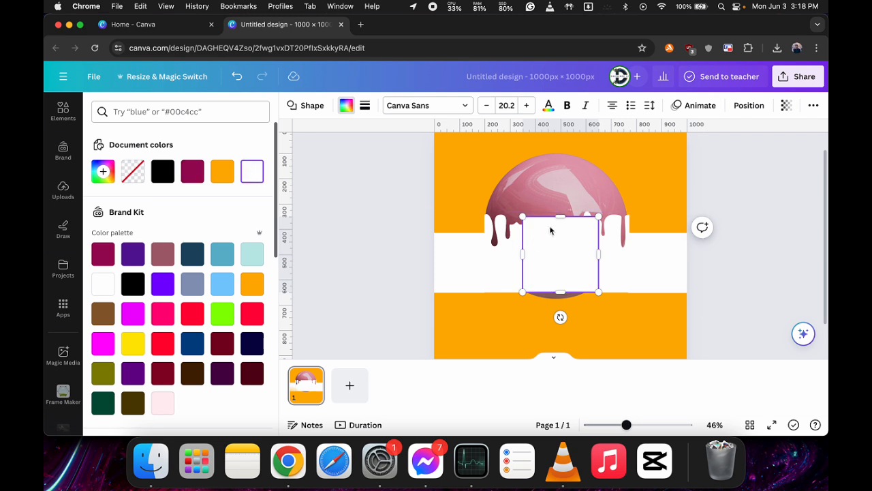
Stretch the new white rectangle into a band across the full page width, covering the sphere's exposed bottom edge.
left_click_drag(560, 217, 421, 300)
left_click(743, 272)
left_click(534, 293)
left_click_drag(603, 300, 702, 296)
left_click(754, 267)
Search the graphics for "drip", add the light pink dripping graphic, and place it at the white band's lower edge.
left_click(170, 112)
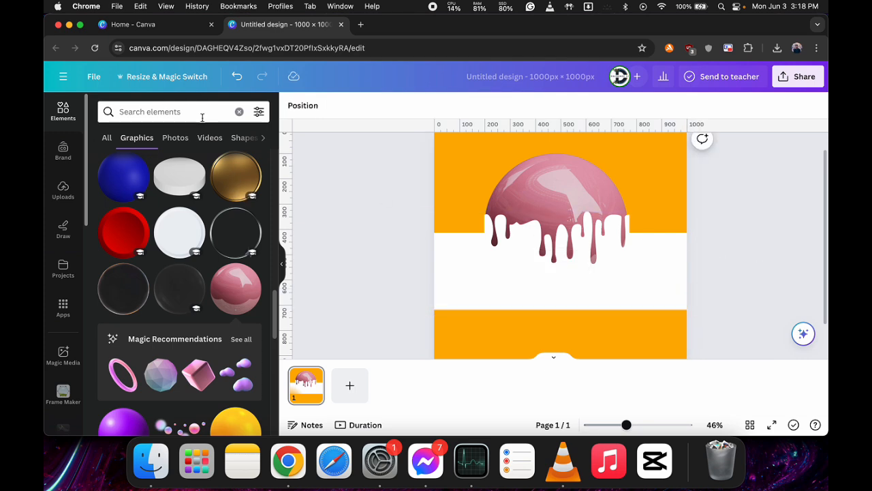
type("drip")
key("Return")
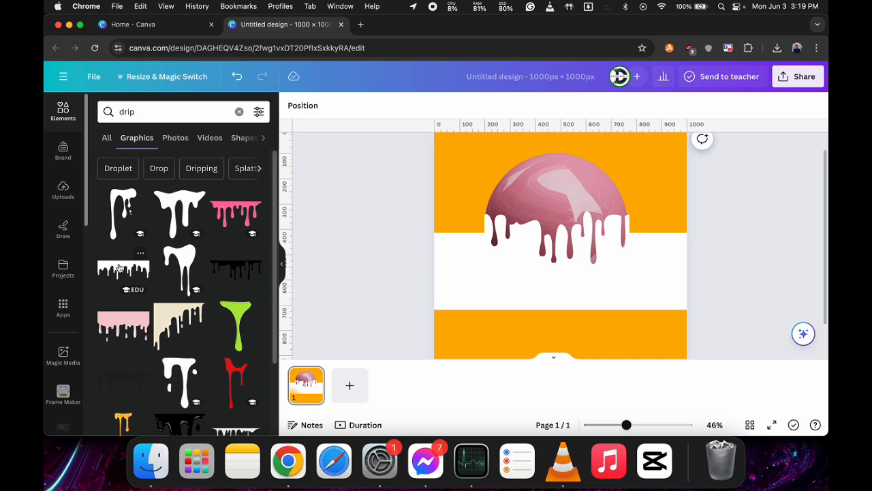
left_click(123, 324)
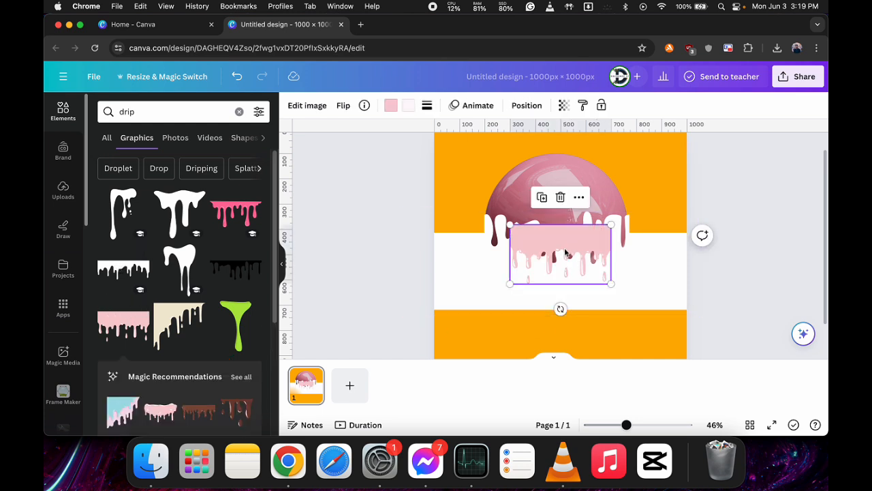
left_click_drag(568, 251, 567, 323)
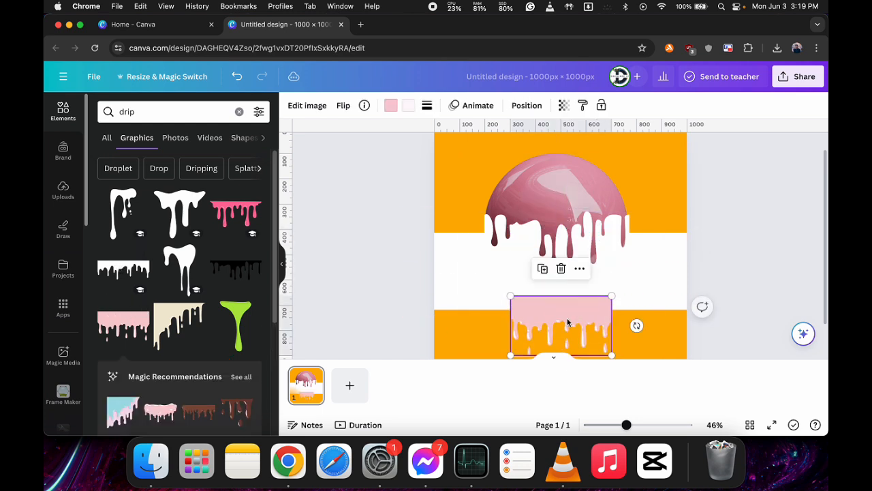
Recolor the light pink part of the drip graphic to #CA778A, sampled from the sphere.
left_click(390, 106)
left_click(103, 171)
left_click(241, 283)
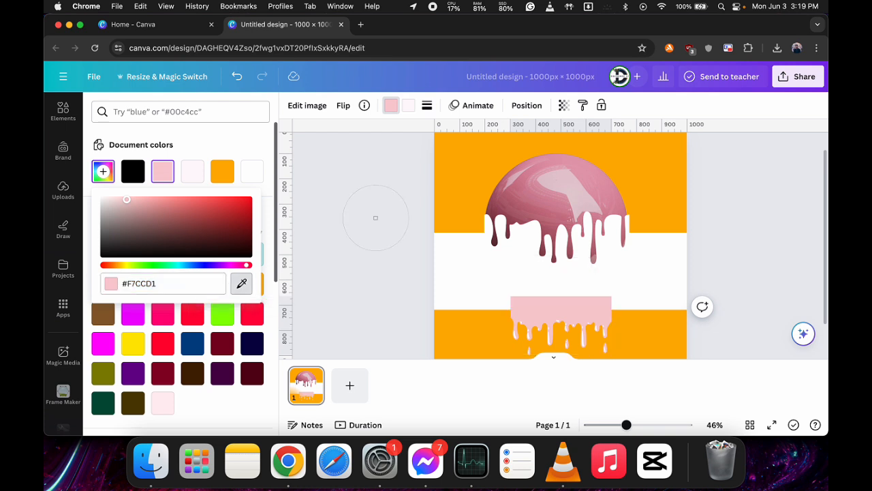
left_click(554, 214)
Nudge the recolored drip graphic slightly down and send it behind the lower white rectangle.
scroll(557, 304, "down", 3)
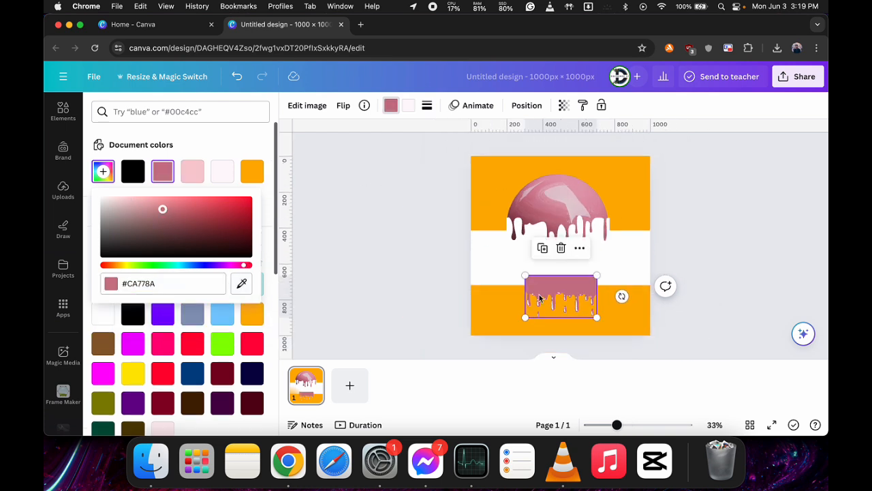
left_click_drag(539, 298, 555, 301)
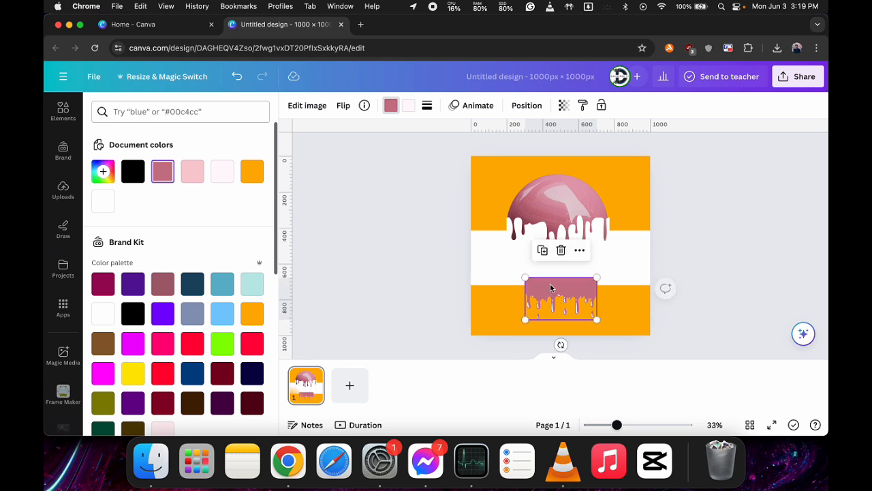
right_click(554, 293)
mouse_move(598, 283)
left_click(722, 317)
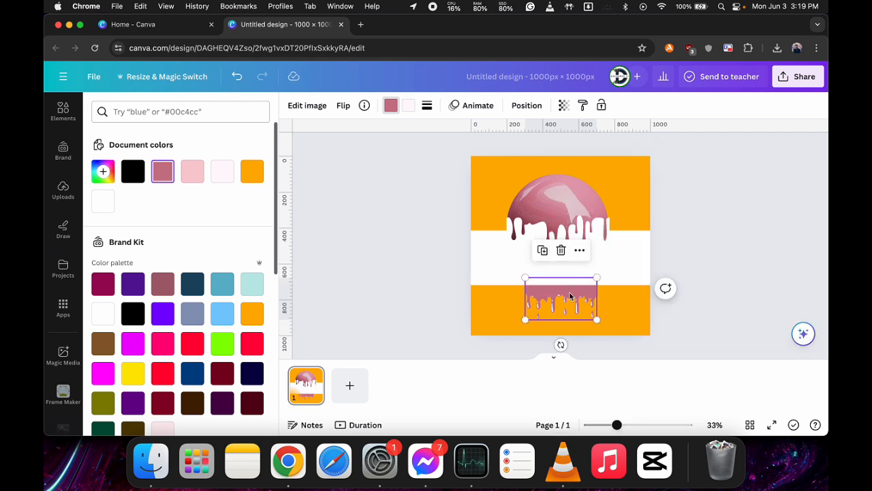
Enlarge the pink drip graphic beneath the white band, and shift the sphere slightly down in line with it.
left_click_drag(525, 278, 516, 272)
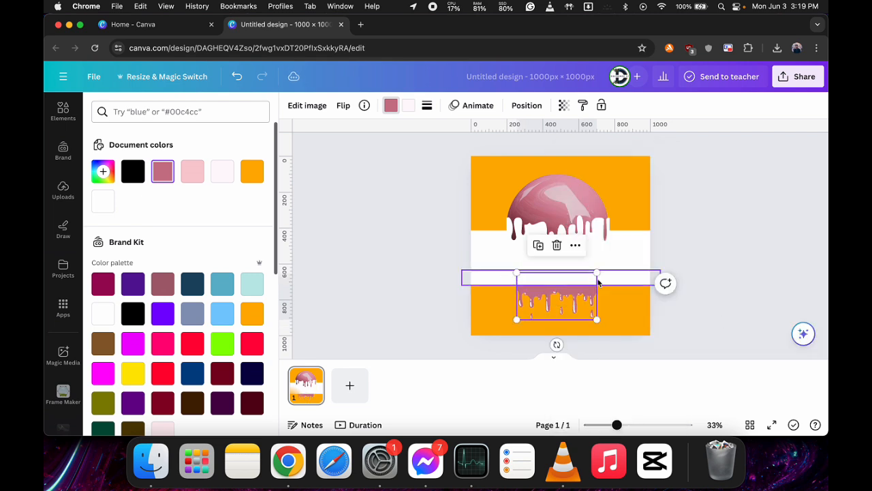
mouse_move(598, 279)
left_mouse_down()
mouse_move(598, 271)
mouse_move(581, 274)
left_mouse_up()
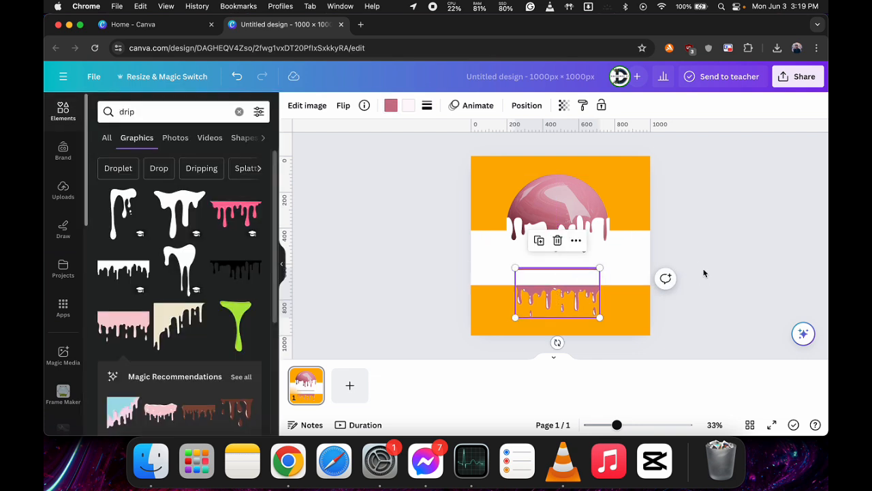
left_click(714, 270)
left_click_drag(568, 207, 569, 205)
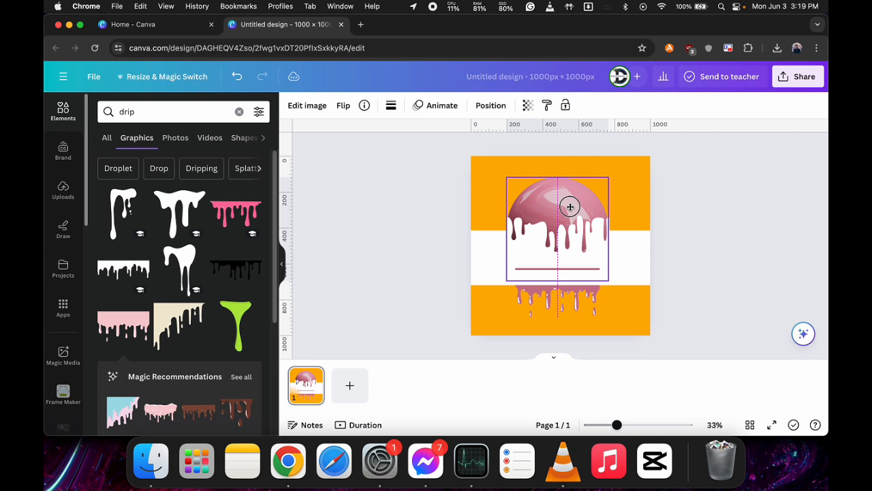
left_click(759, 226)
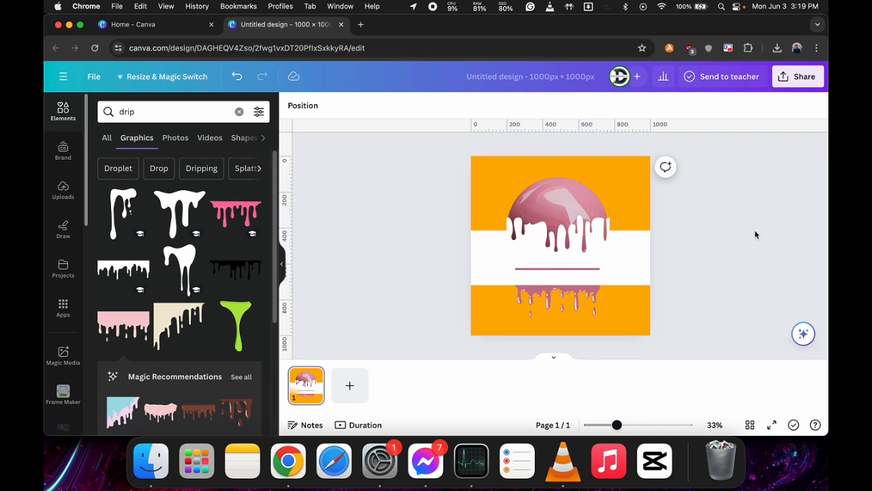
Adjust the lower white rectangle upward to cover the pink strip showing across the white band.
scroll(569, 270, "up", 5)
left_click(566, 272)
left_click_drag(565, 275, 566, 271)
scroll(738, 257, "down", 5)
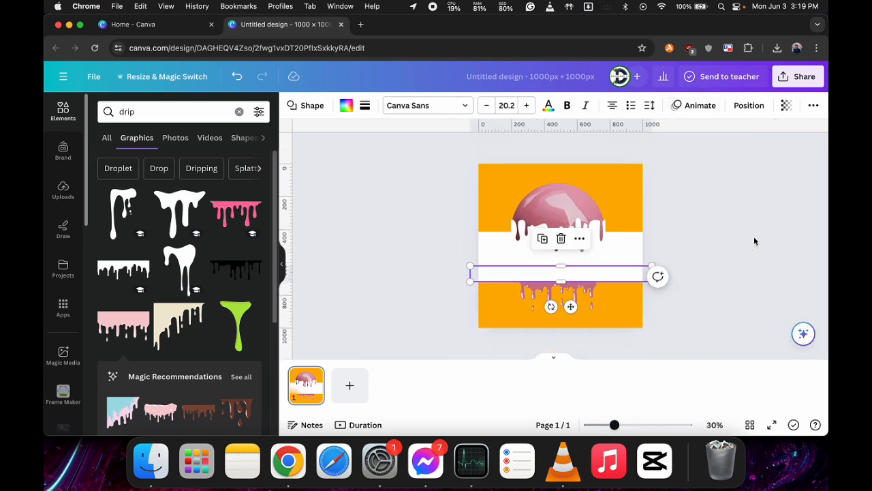
left_click(754, 241)
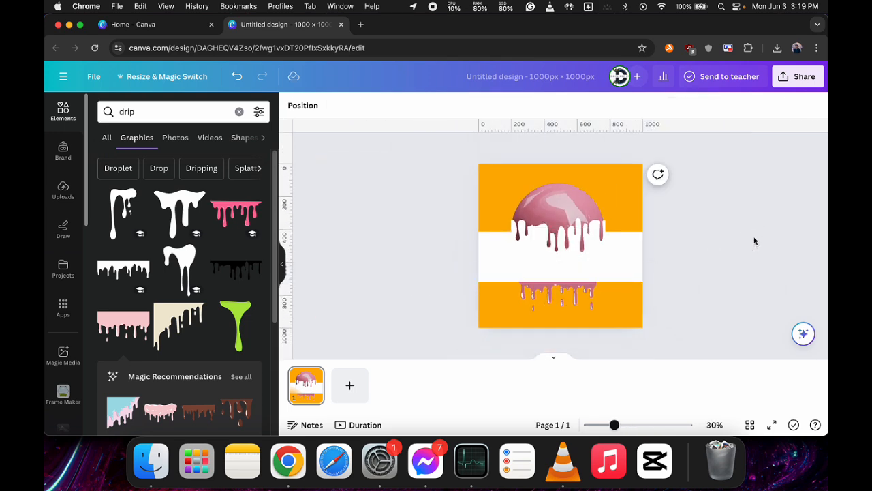